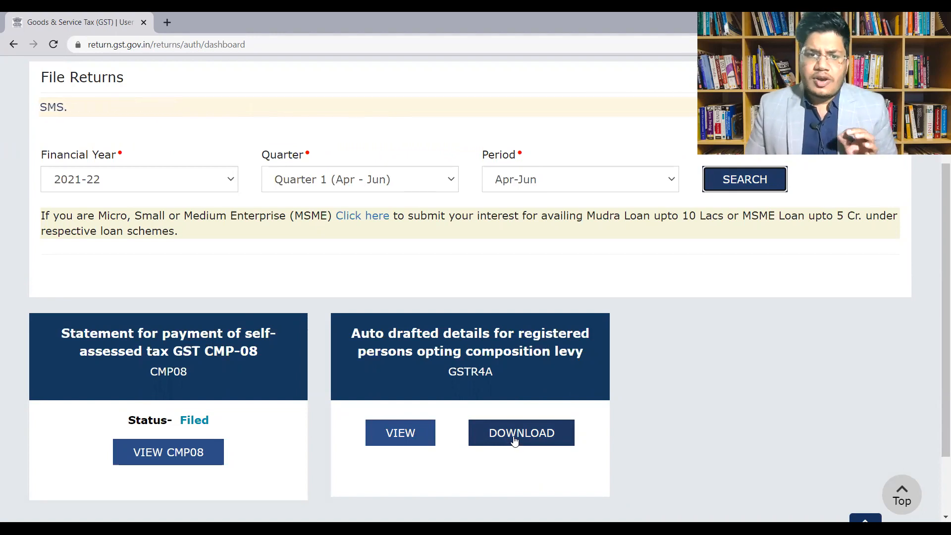
# Step: Generate the GSTR4A Excel file for financial year 2021-22 covering quarters Apr-Jun to Jan-Mar
pyautogui.click(529, 435)
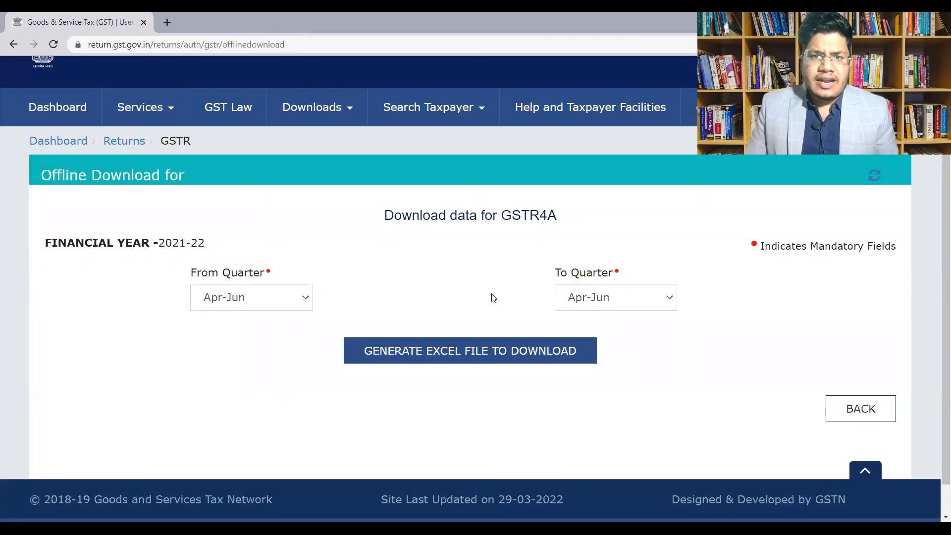
pyautogui.click(596, 297)
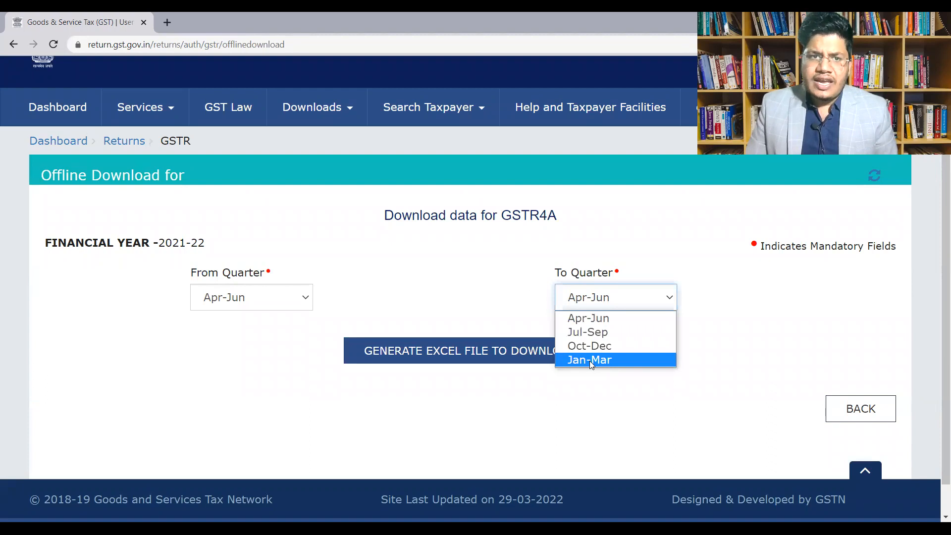
pyautogui.click(589, 361)
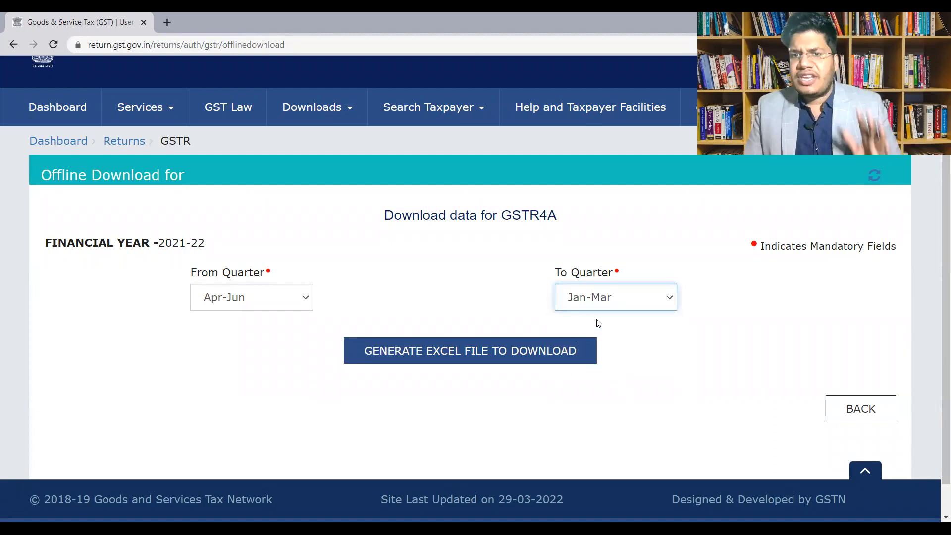
pyautogui.click(499, 351)
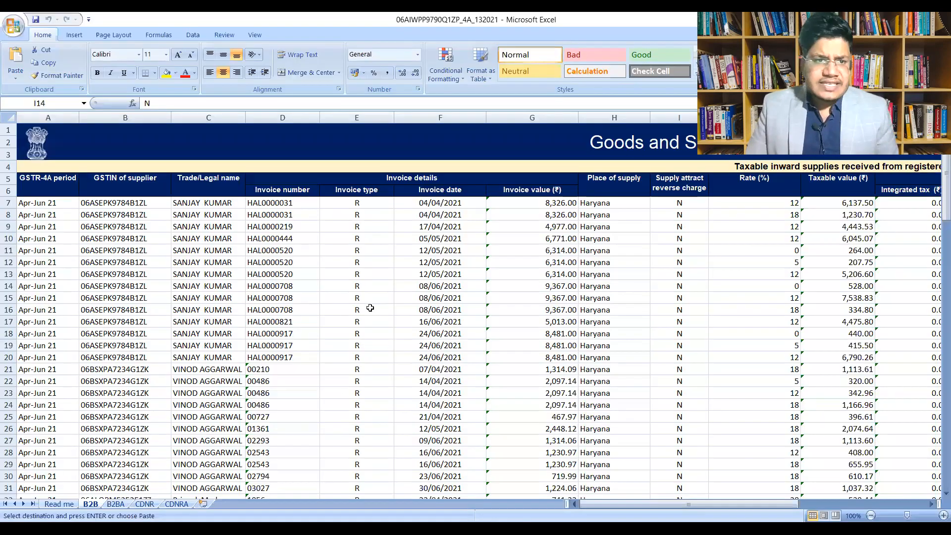
# Step: Review the B2BA, CDNR and CDNRA sheets of the GSTR4A workbook and look through the B2B supplier invoices
pyautogui.click(116, 503)
pyautogui.click(144, 504)
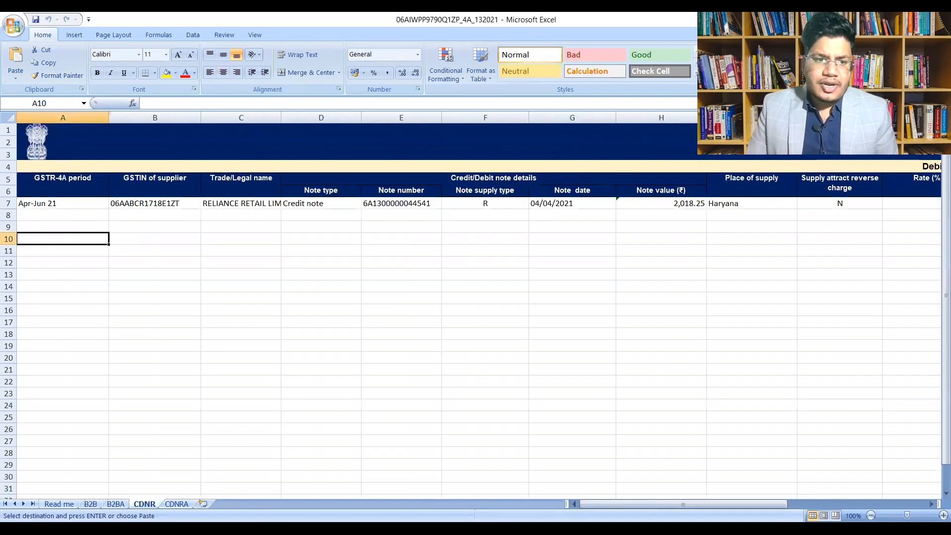
pyautogui.click(176, 504)
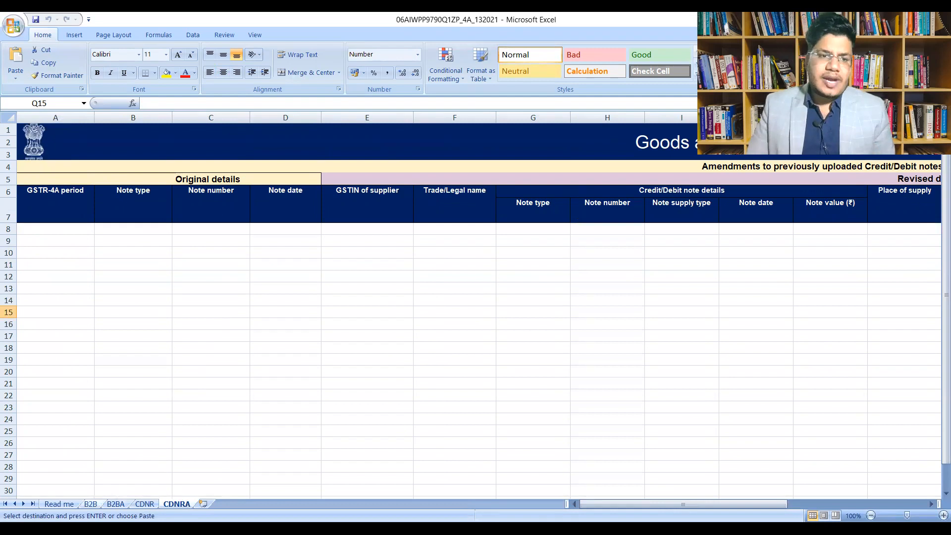
pyautogui.click(90, 504)
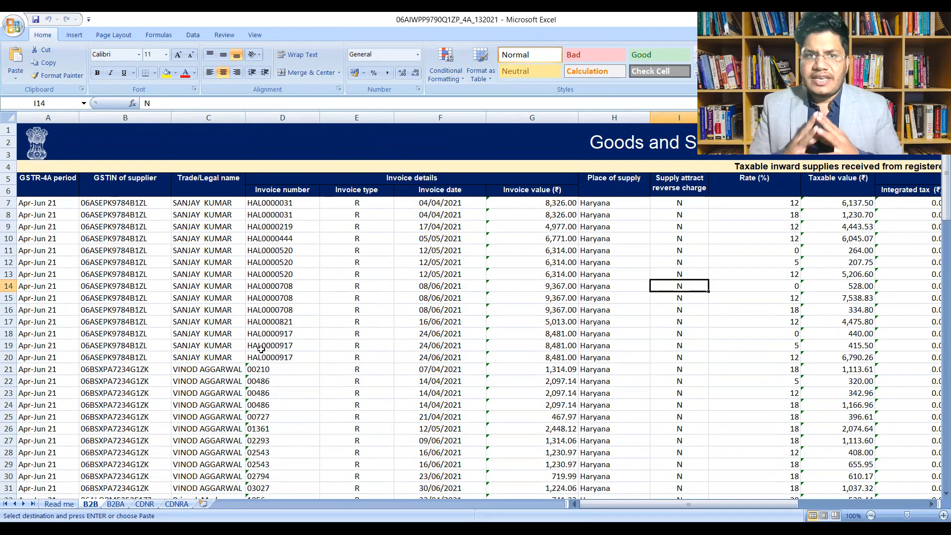
pyautogui.scroll(-1, 262, 349)
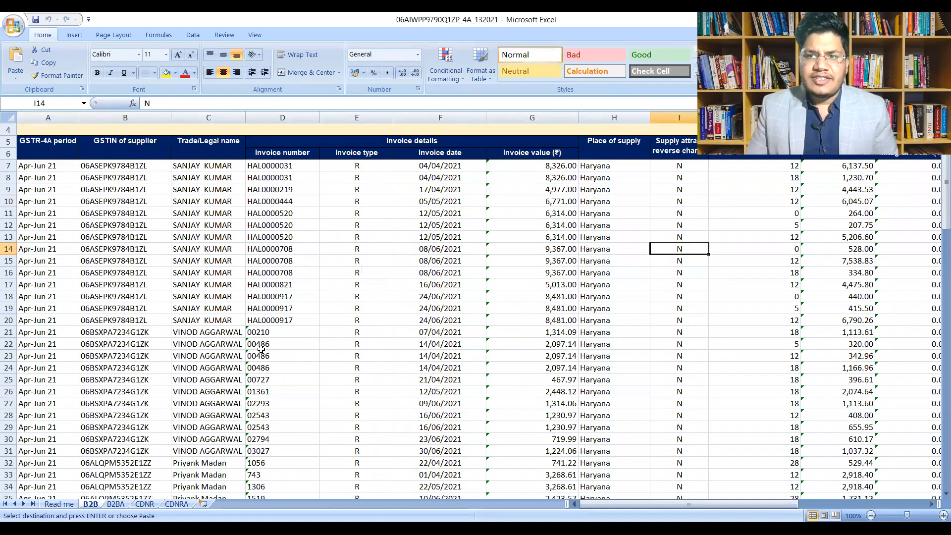
pyautogui.scroll(-11, 261, 349)
pyautogui.scroll(-12, 261, 350)
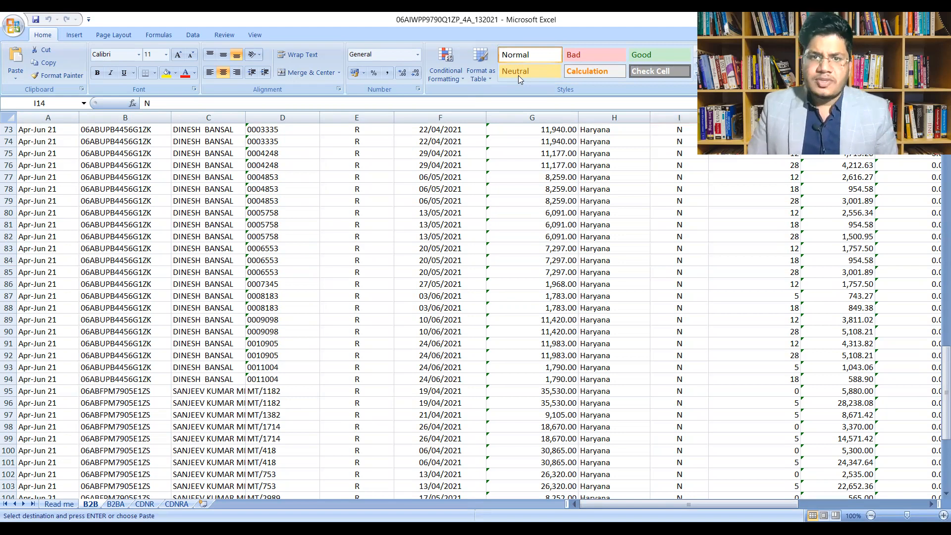
# Step: Switch to the GST portal in the browser and go back to the File Returns page
pyautogui.hotkey('alt', 'Tab')
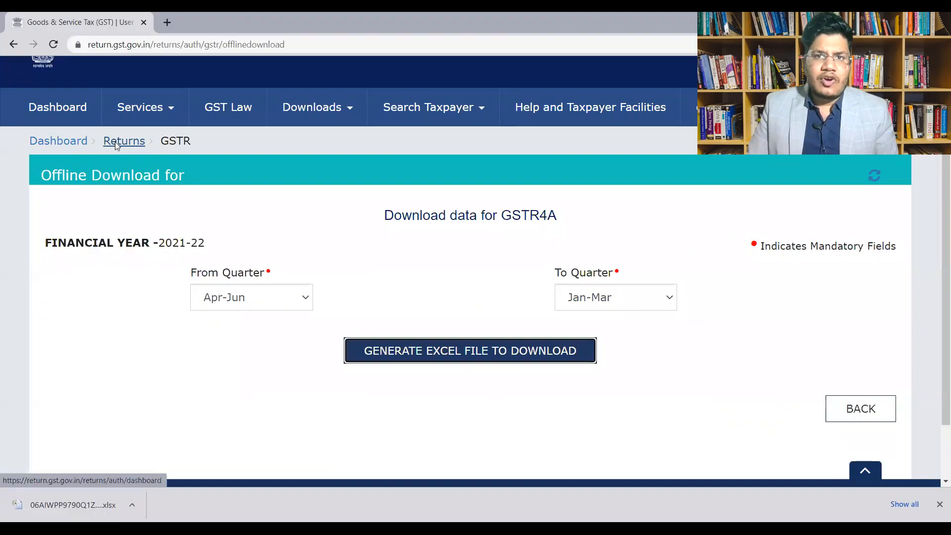
pyautogui.click(117, 143)
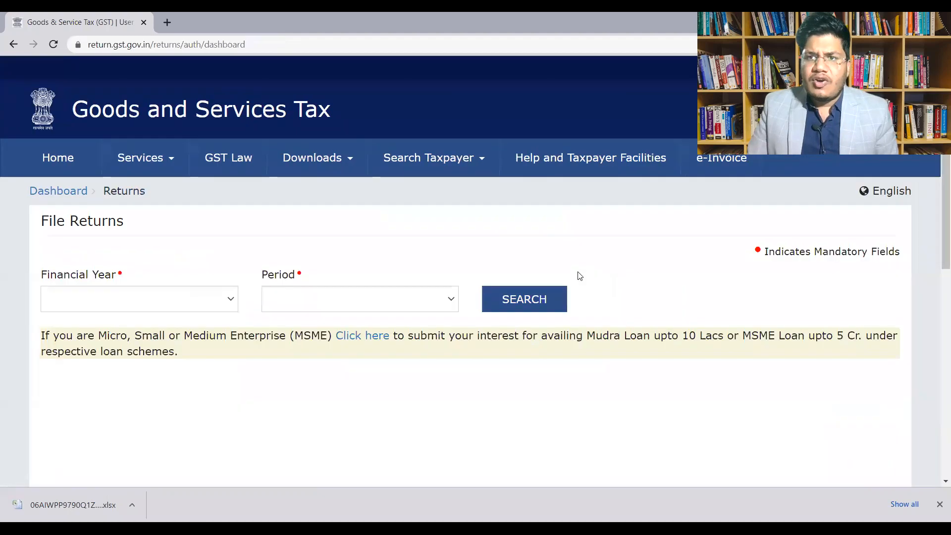
pyautogui.scroll(-3, 578, 275)
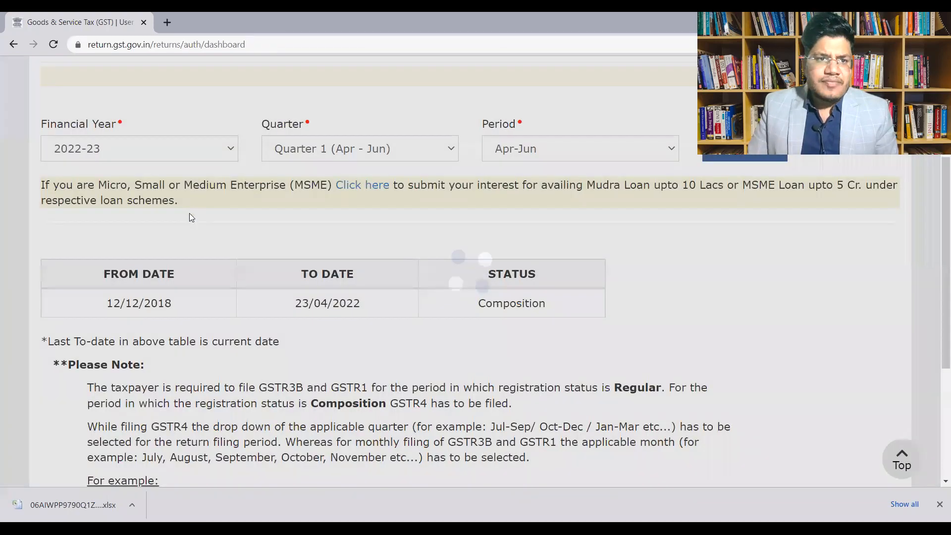
pyautogui.scroll(2, 376, 125)
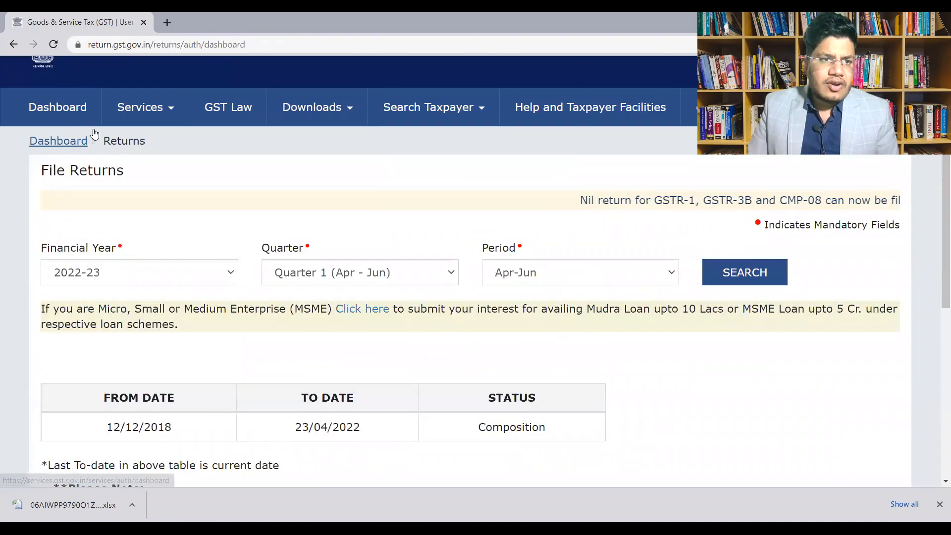
pyautogui.moveTo(304, 116)
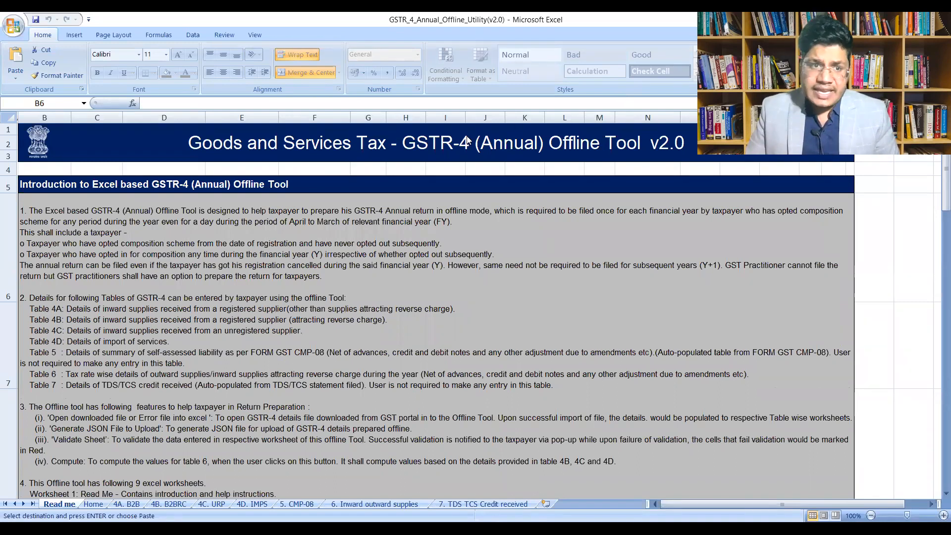
# Step: Try to generate the JSON file for upload from the Home sheet of the GSTR-4 Annual Offline Utility workbook
pyautogui.click(97, 309)
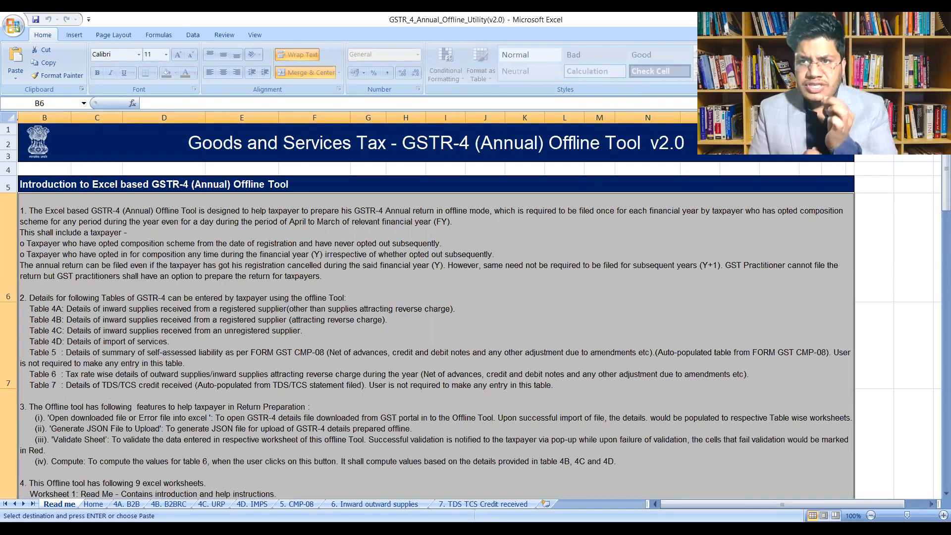
pyautogui.click(95, 504)
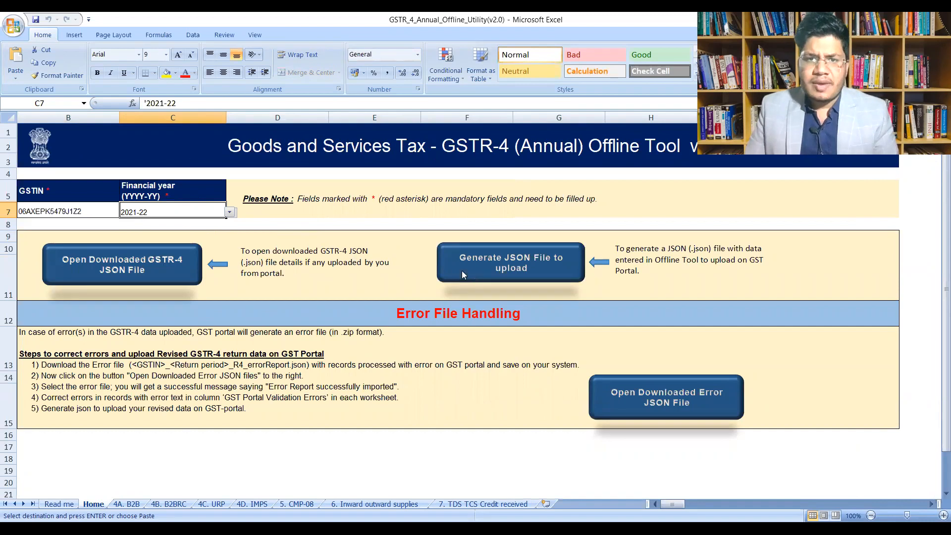
pyautogui.click(524, 261)
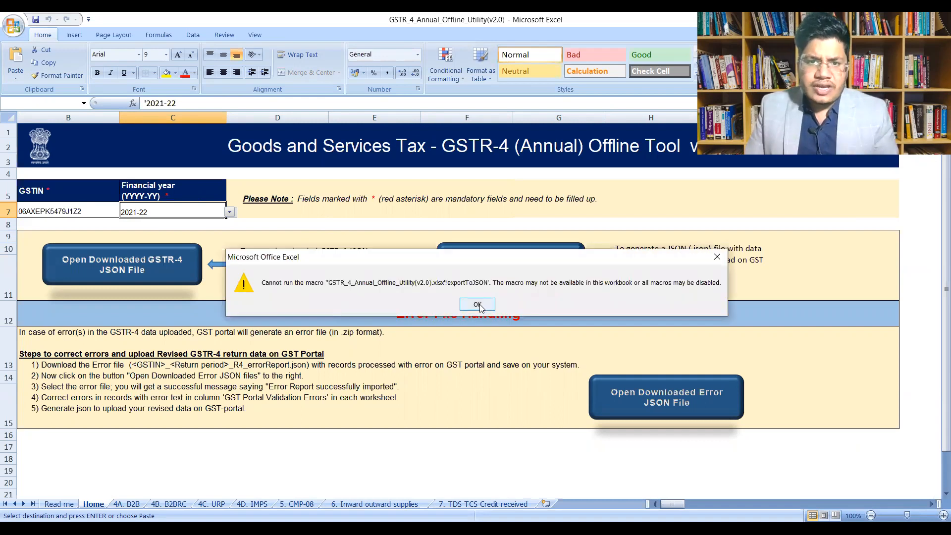
pyautogui.press('Return')
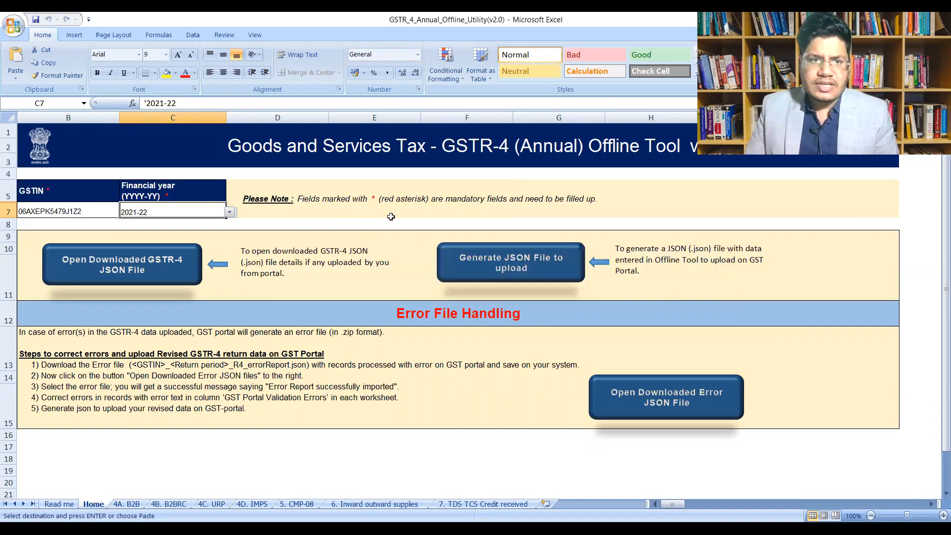
pyautogui.scroll(-1, 343, 232)
pyautogui.scroll(1, 225, 374)
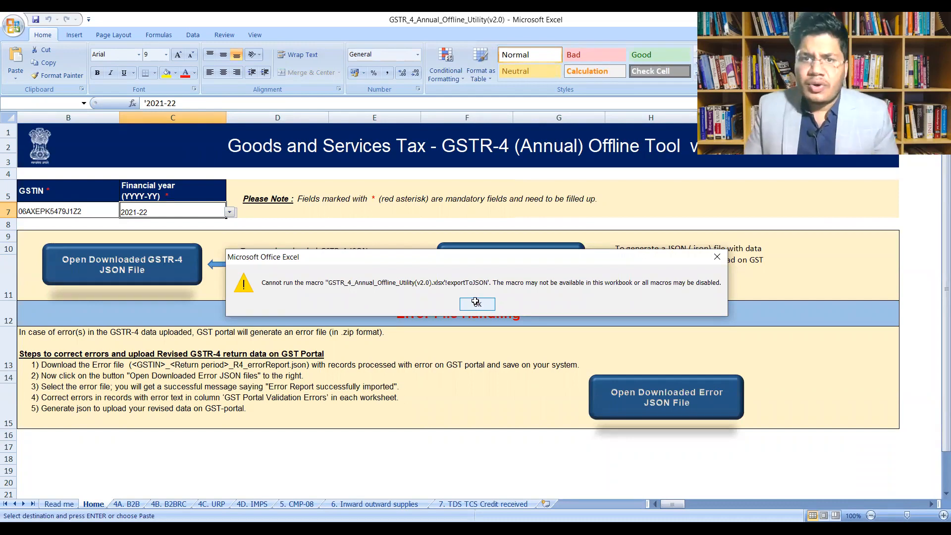
pyautogui.press('Return')
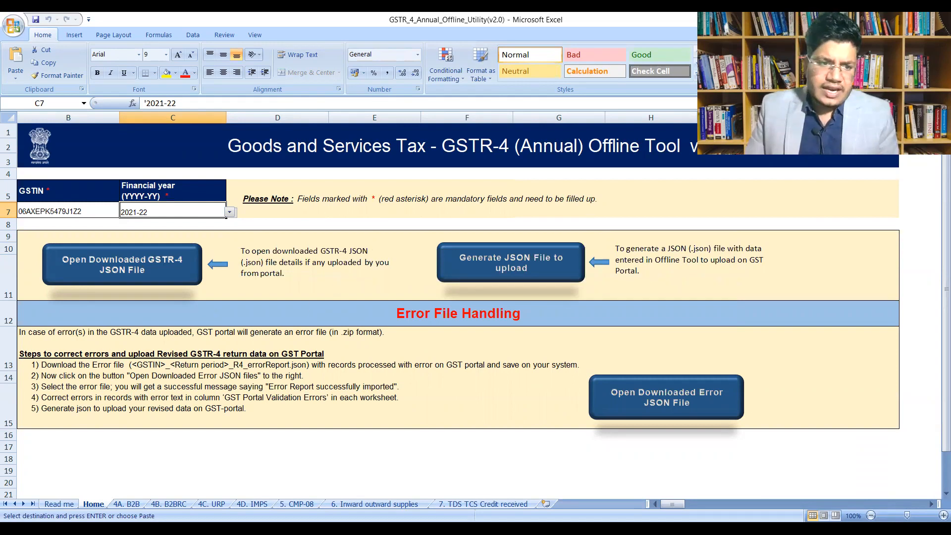
# Step: Examine the supplier GSTIN, place of supply, supply type, taxable value, rate and action fields on the 4A. B2B sheet
pyautogui.click(130, 503)
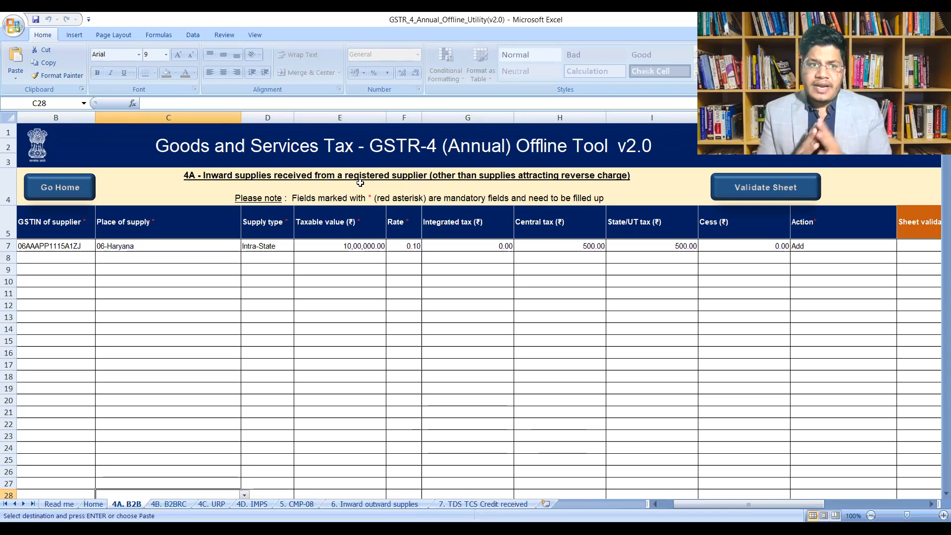
pyautogui.click(60, 249)
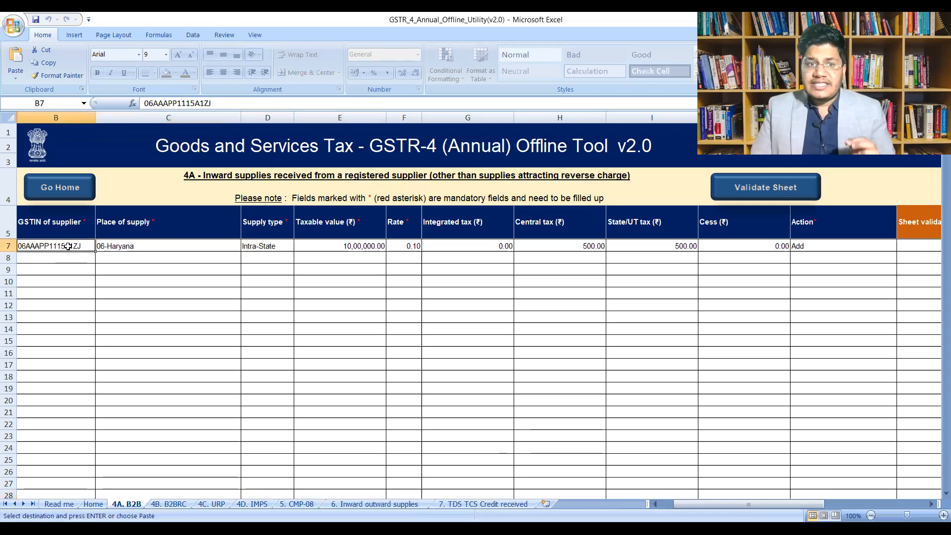
pyautogui.click(142, 248)
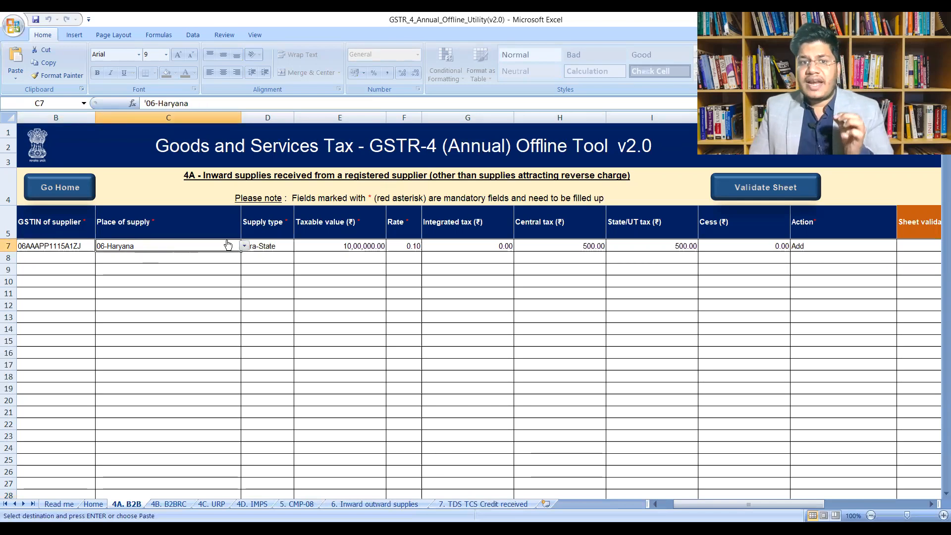
pyautogui.click(272, 246)
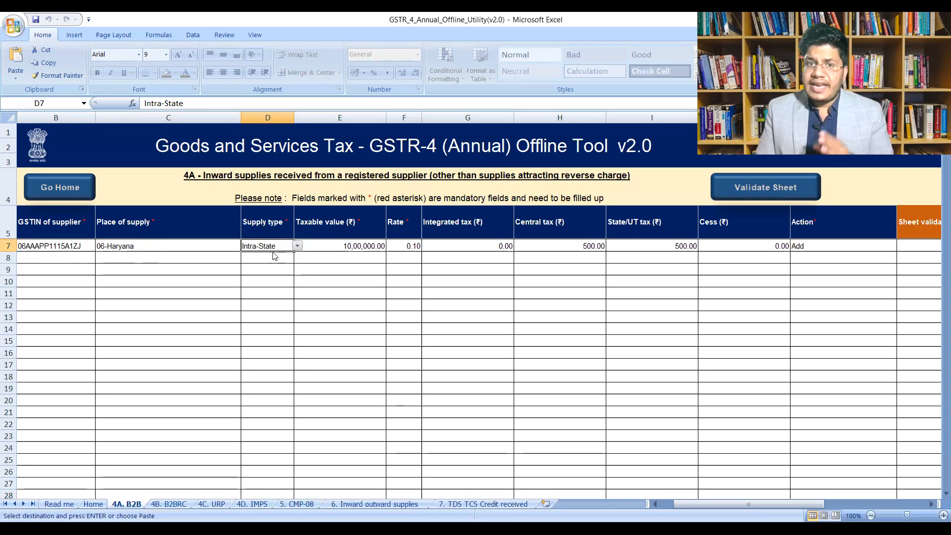
pyautogui.click(366, 247)
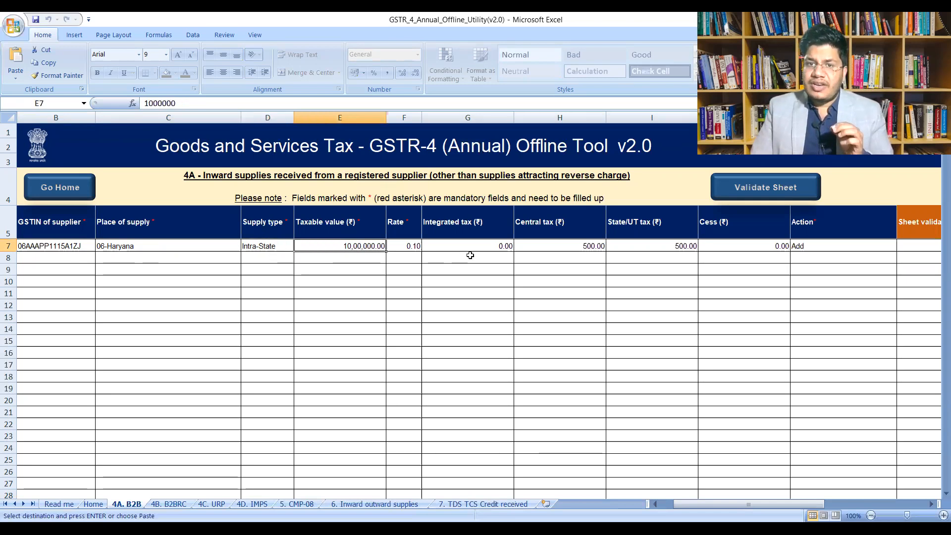
pyautogui.click(412, 247)
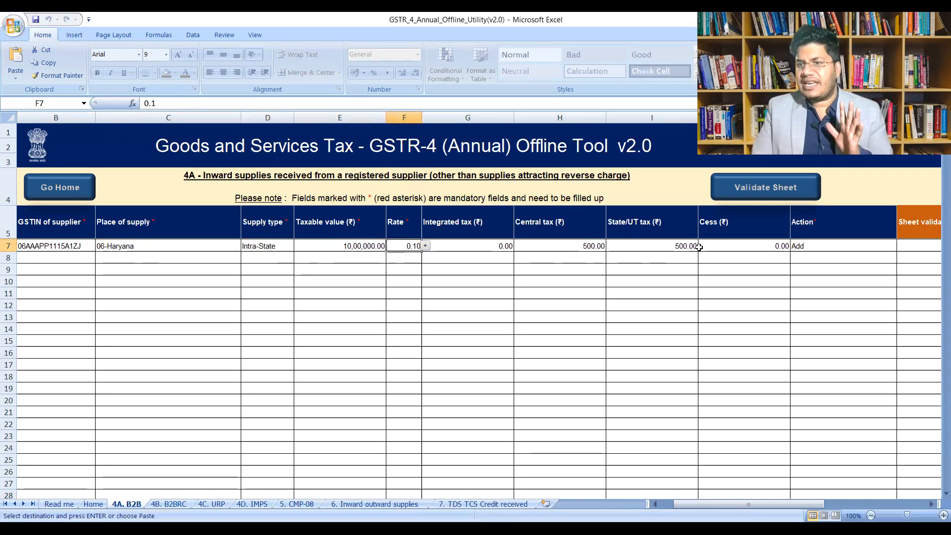
pyautogui.click(876, 250)
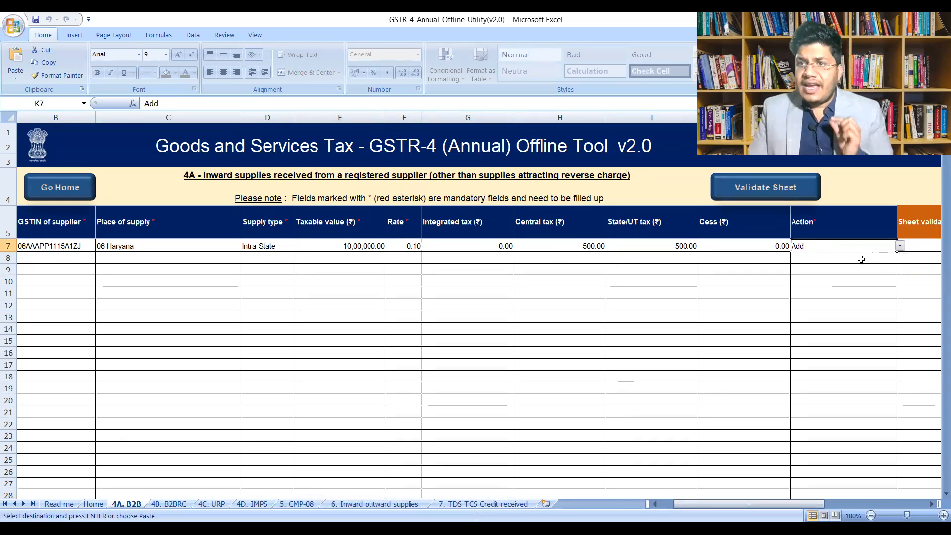
pyautogui.click(43, 247)
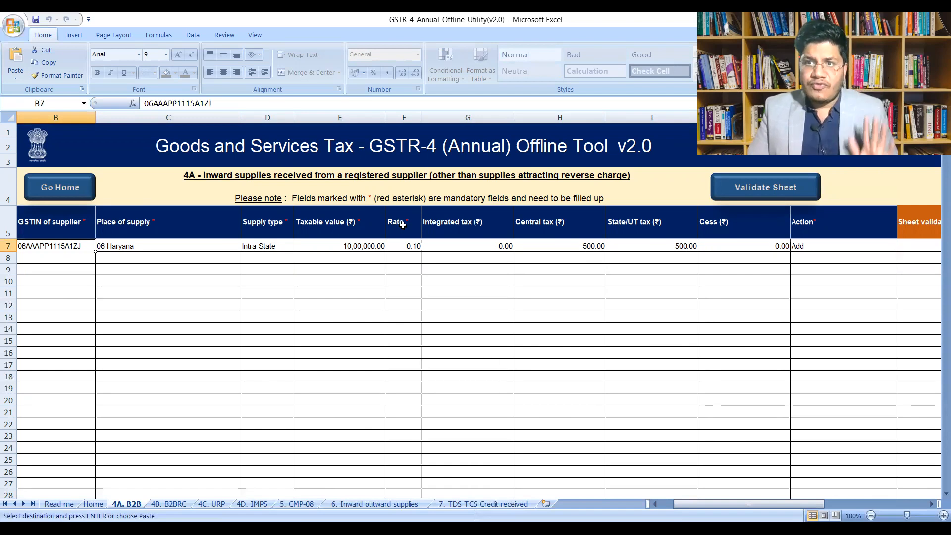
# Step: Review the 4B. B2BRC, 4C. URP, 4D. IMPS and 5. CMP-08 sheets of the offline tool
pyautogui.click(169, 504)
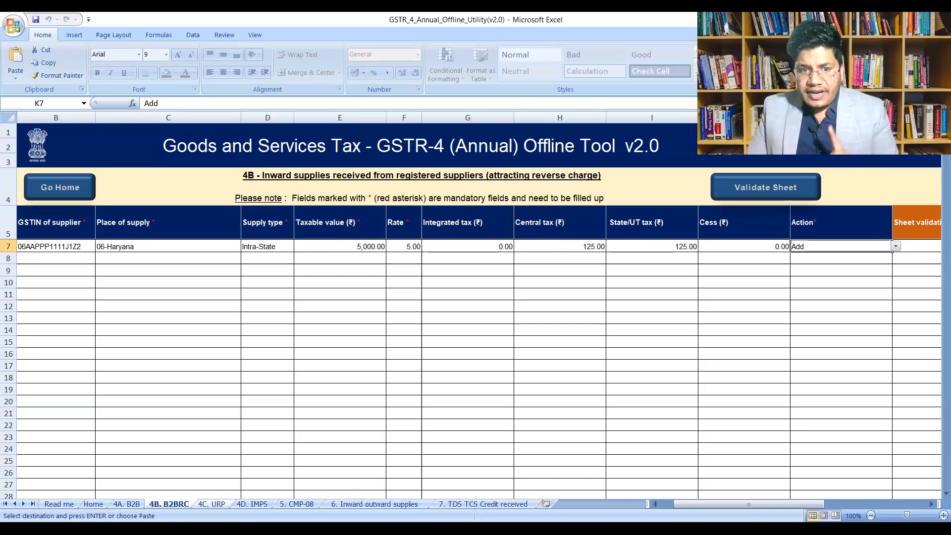
pyautogui.hotkey('ctrl', 'pagedown')
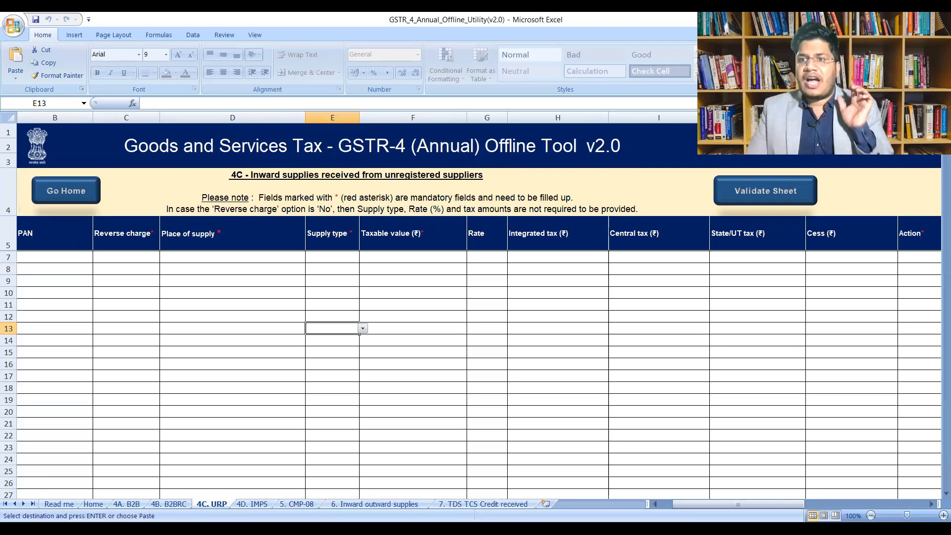
pyautogui.click(253, 504)
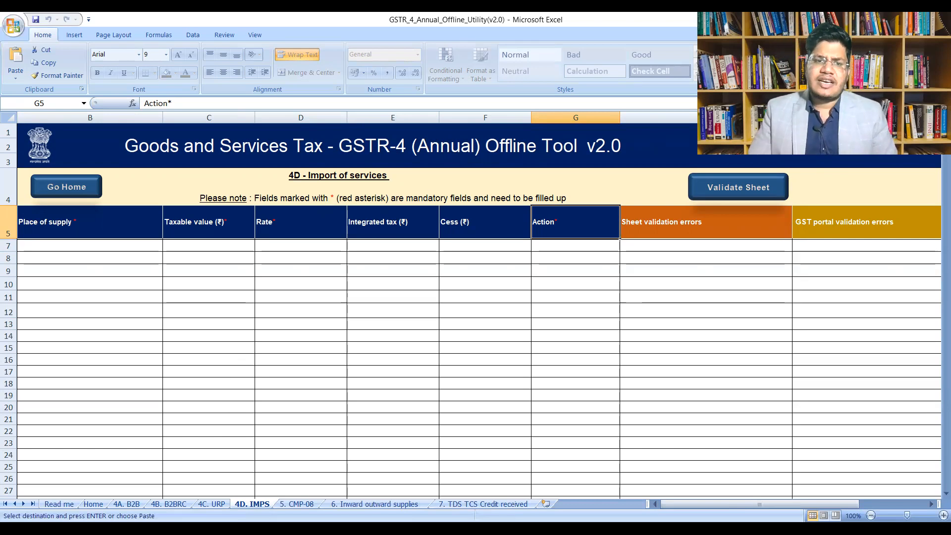
pyautogui.hotkey('ctrl', 'pagedown')
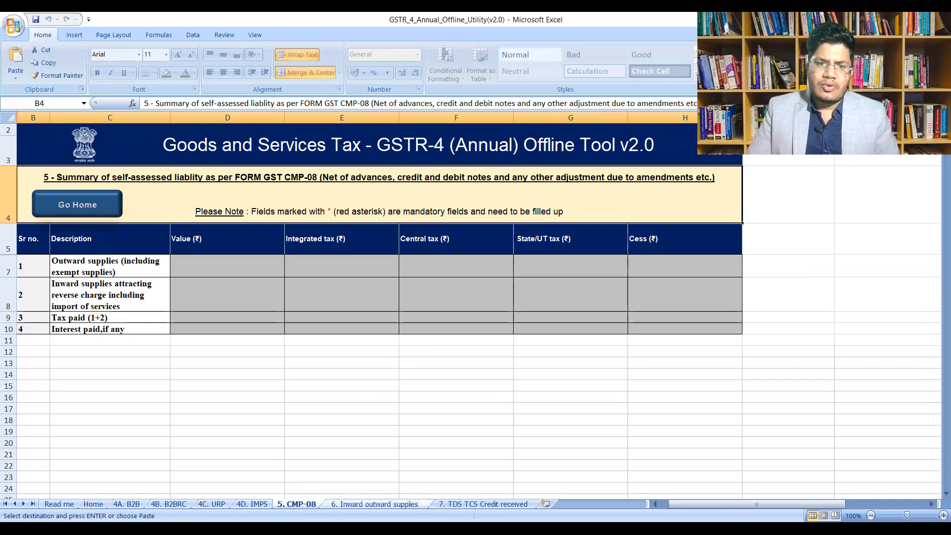
# Step: Compare the 6. Inward outward supplies sheet with the 4B. B2BRC entry, and view the 7. TDS TCS Credit received sheet
pyautogui.click(375, 504)
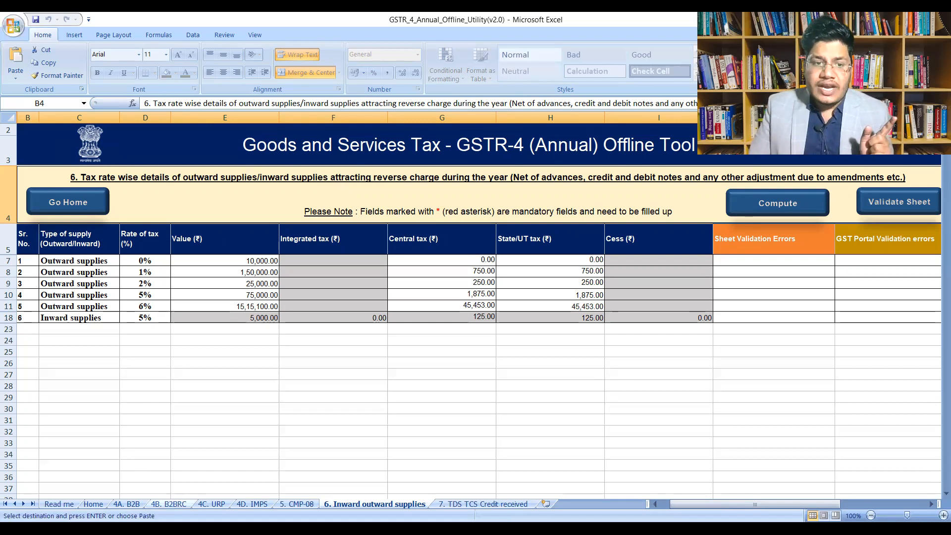
pyautogui.click(169, 504)
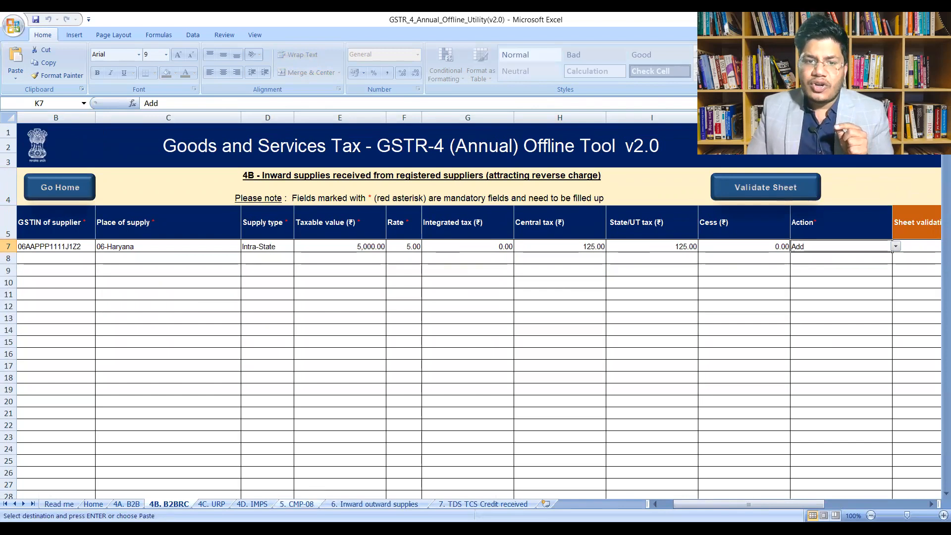
pyautogui.click(366, 503)
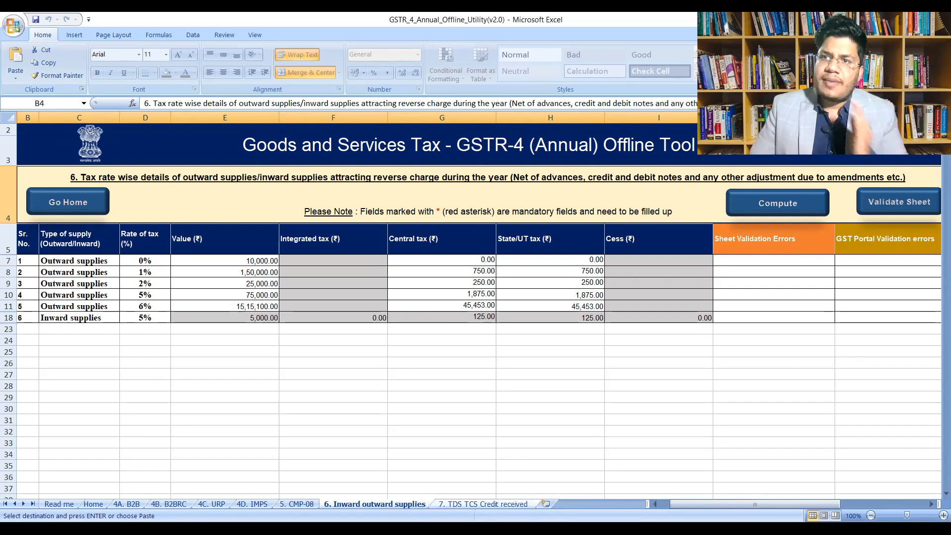
pyautogui.click(471, 504)
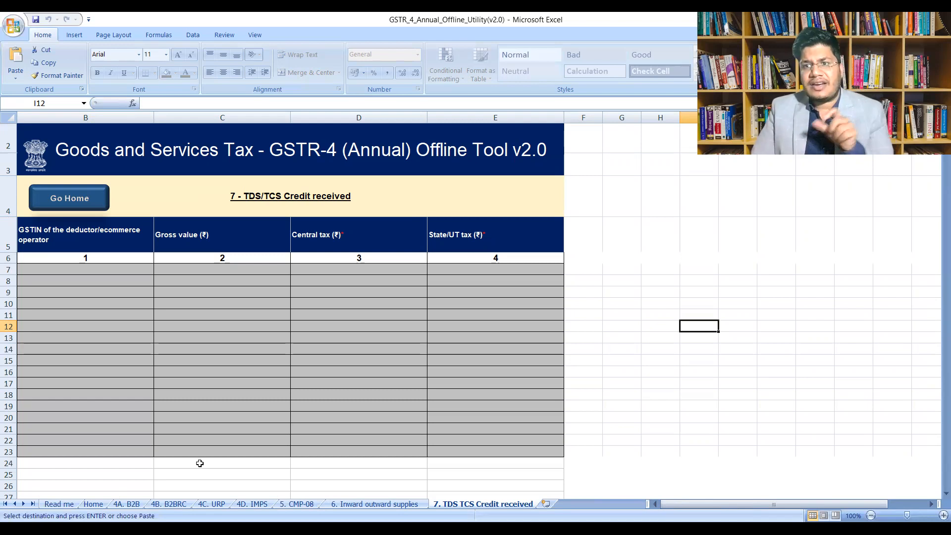
# Step: Try to validate the 6. Inward outward supplies sheet and go back to the Home sheet
pyautogui.click(359, 503)
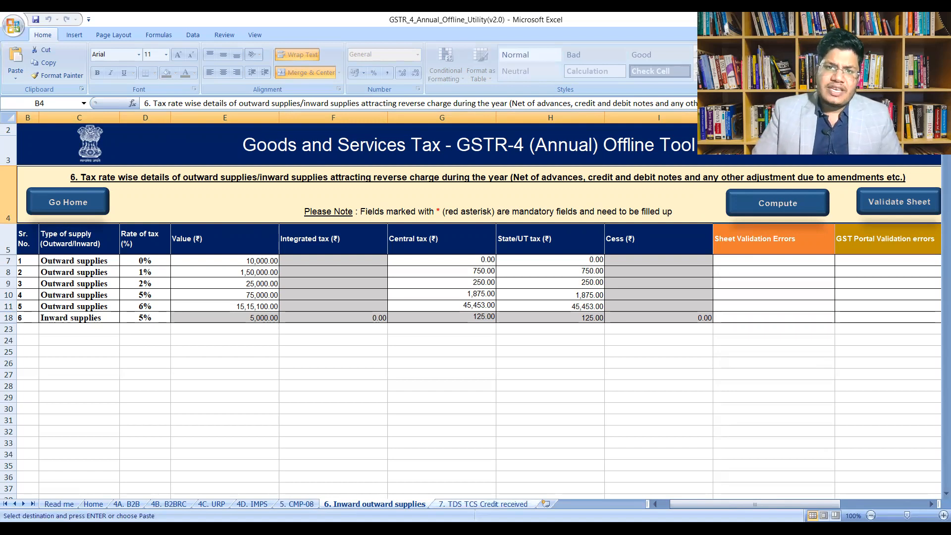
pyautogui.click(905, 202)
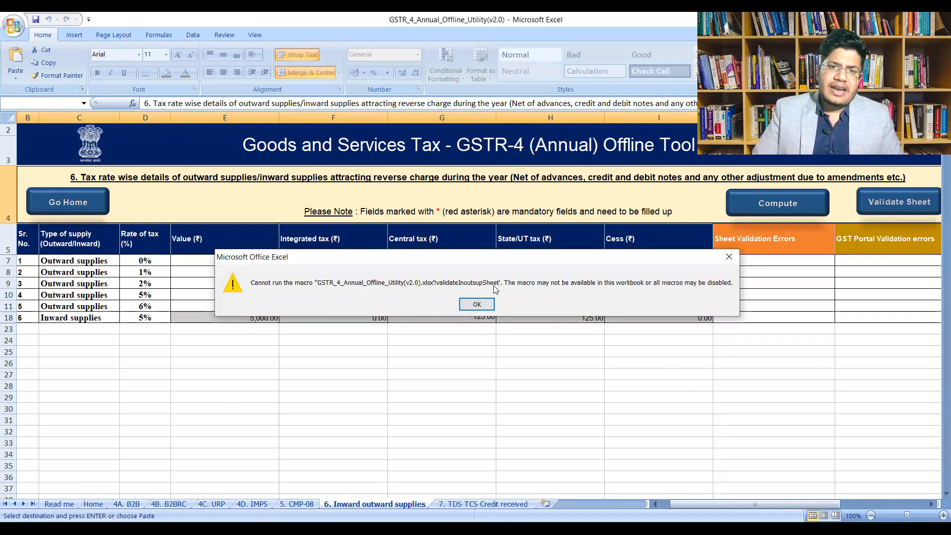
pyautogui.click(476, 304)
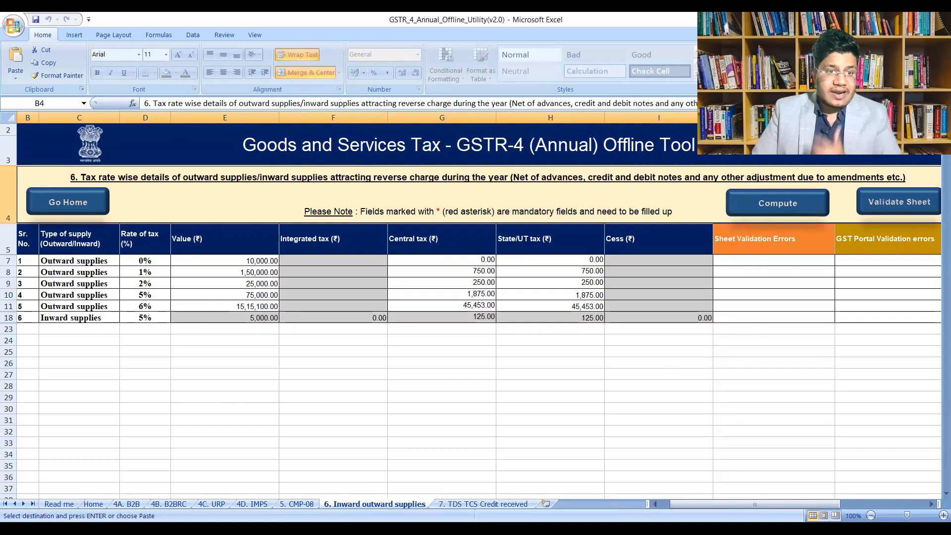
pyautogui.click(94, 504)
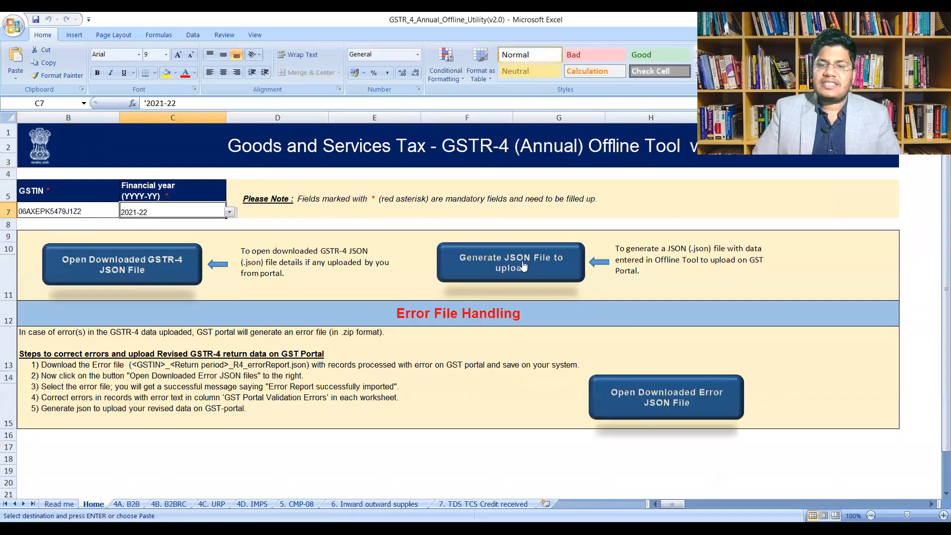